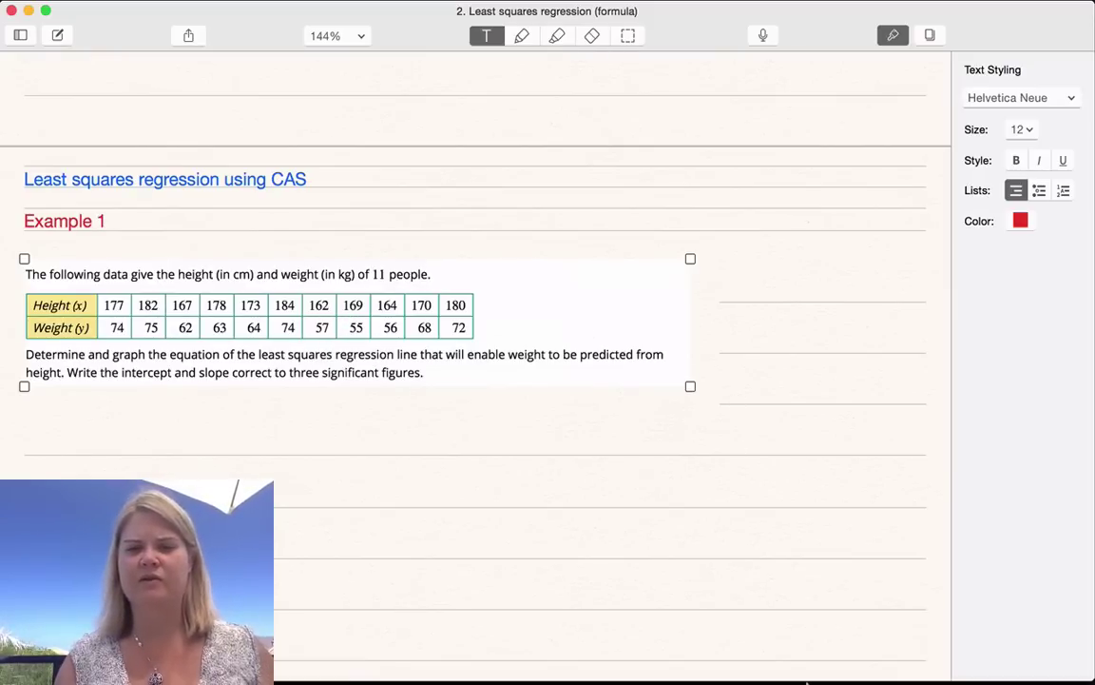
# Step: Launch ClassPad Manager and open the Statistics app's list editor beside the notes
pyautogui.click(787, 646)
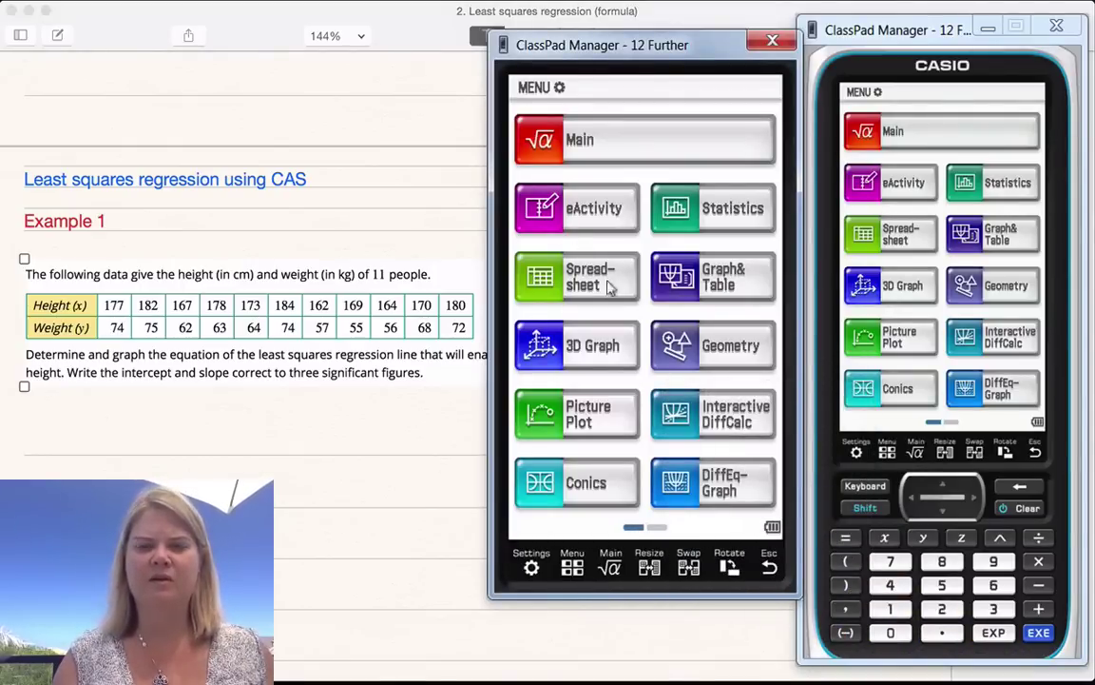
pyautogui.click(699, 209)
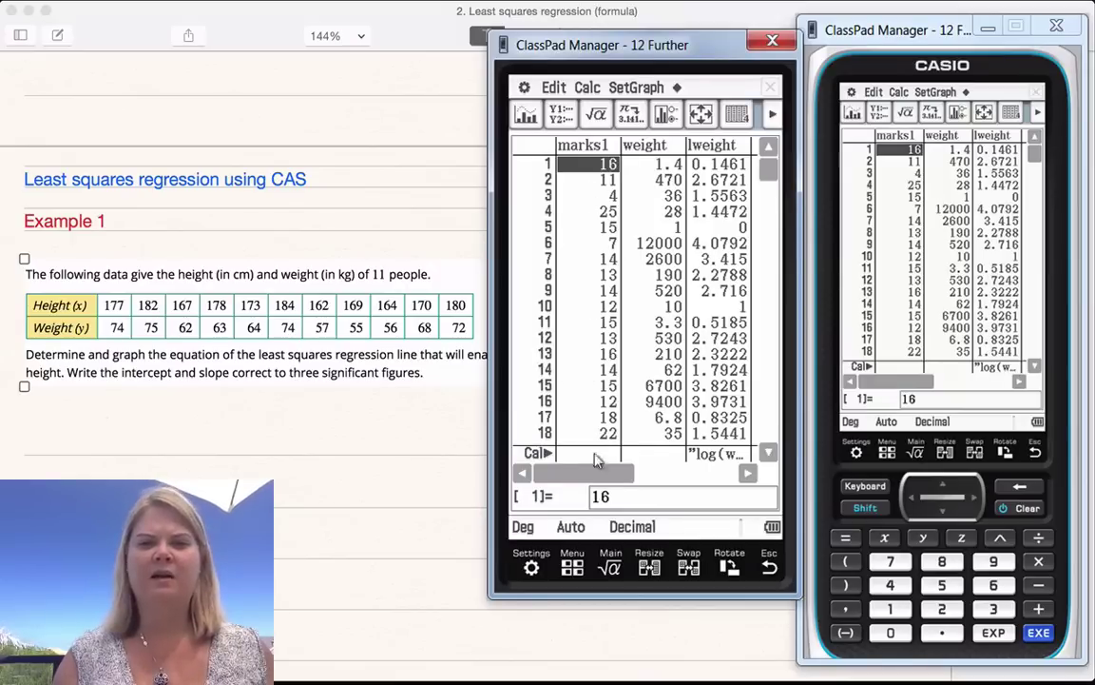
pyautogui.moveTo(596, 474); pyautogui.dragTo(697, 471)
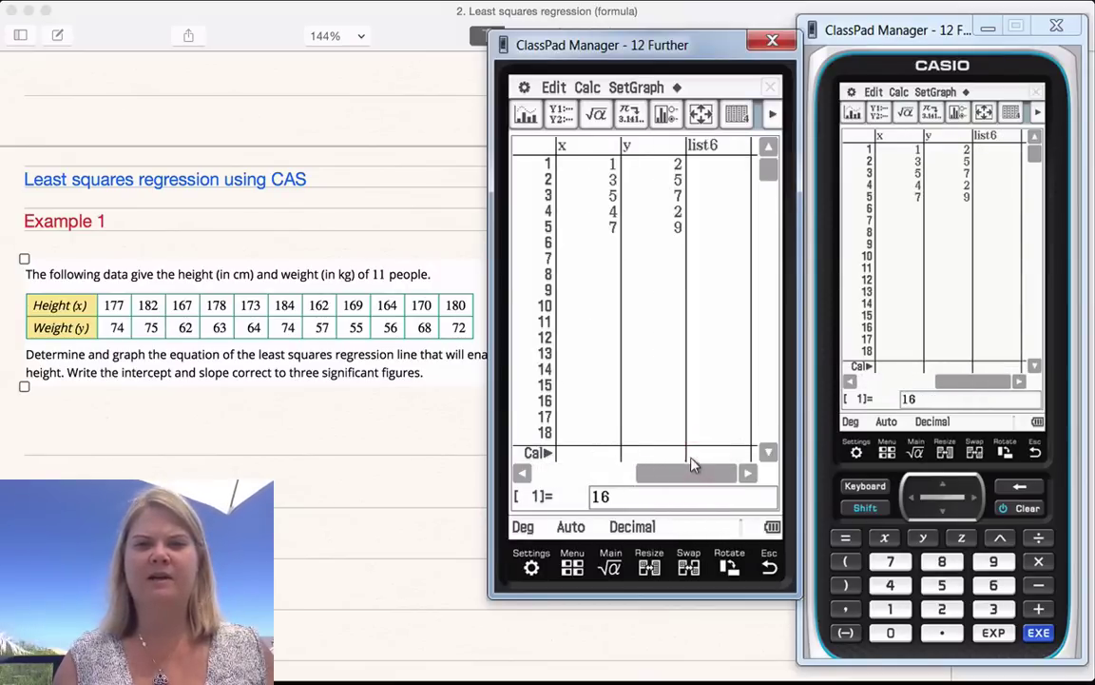
pyautogui.click(562, 146)
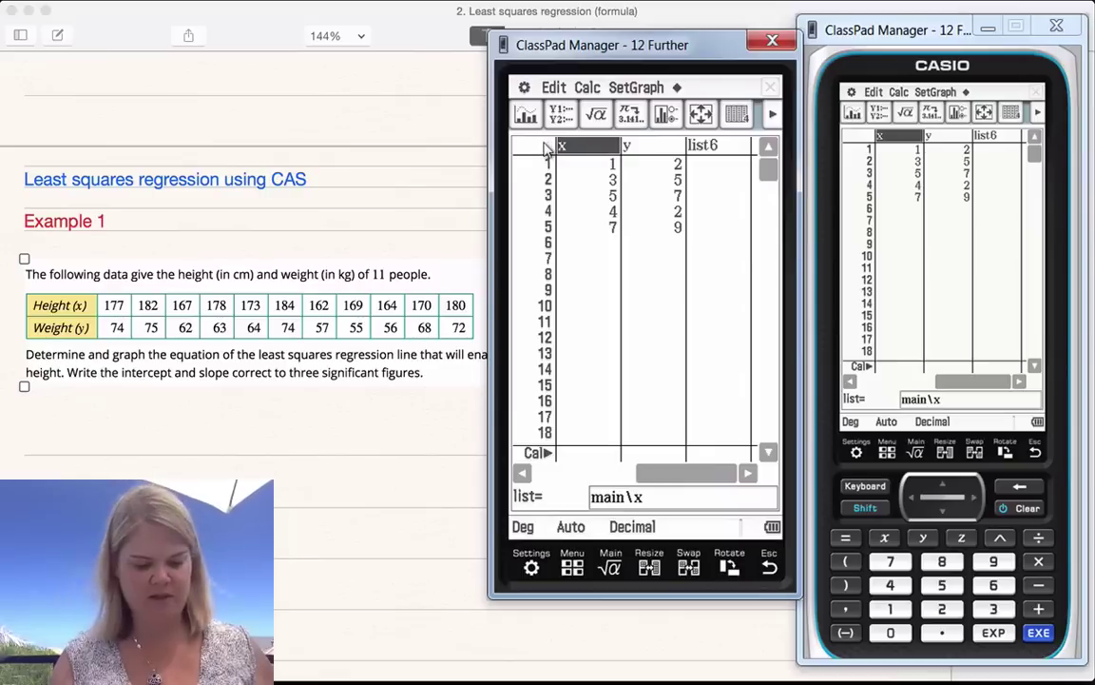
# Step: Name the first two list columns x and y, ready for the height and weight data
pyautogui.click(542, 145)
pyautogui.press('Down')
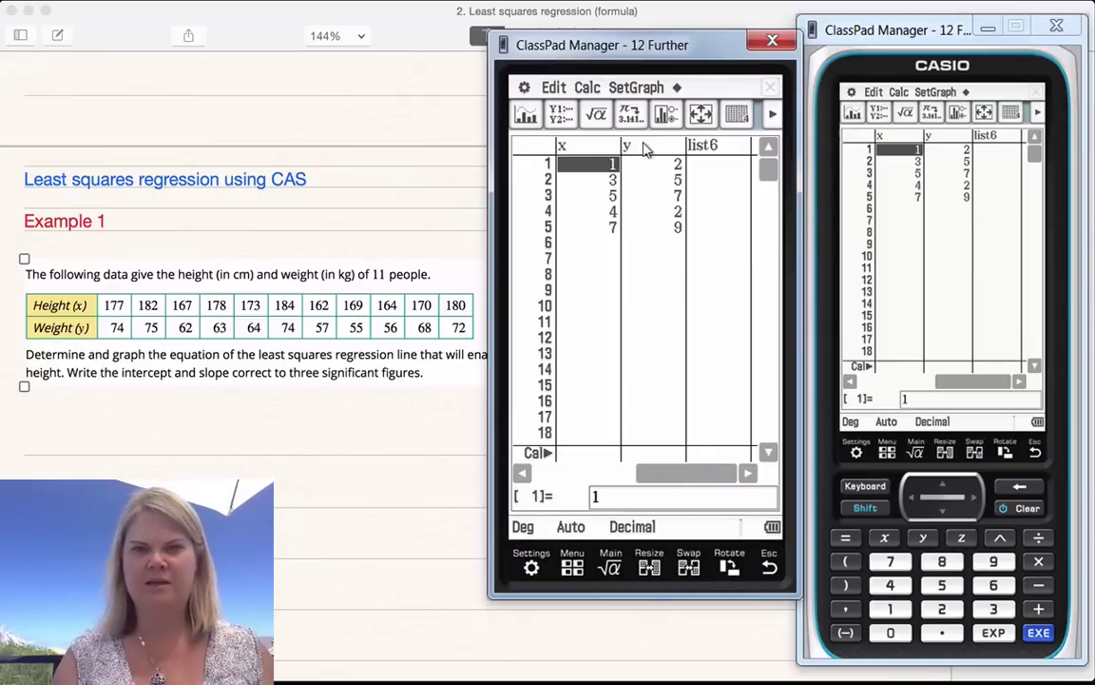
pyautogui.click(635, 144)
pyautogui.click(635, 141)
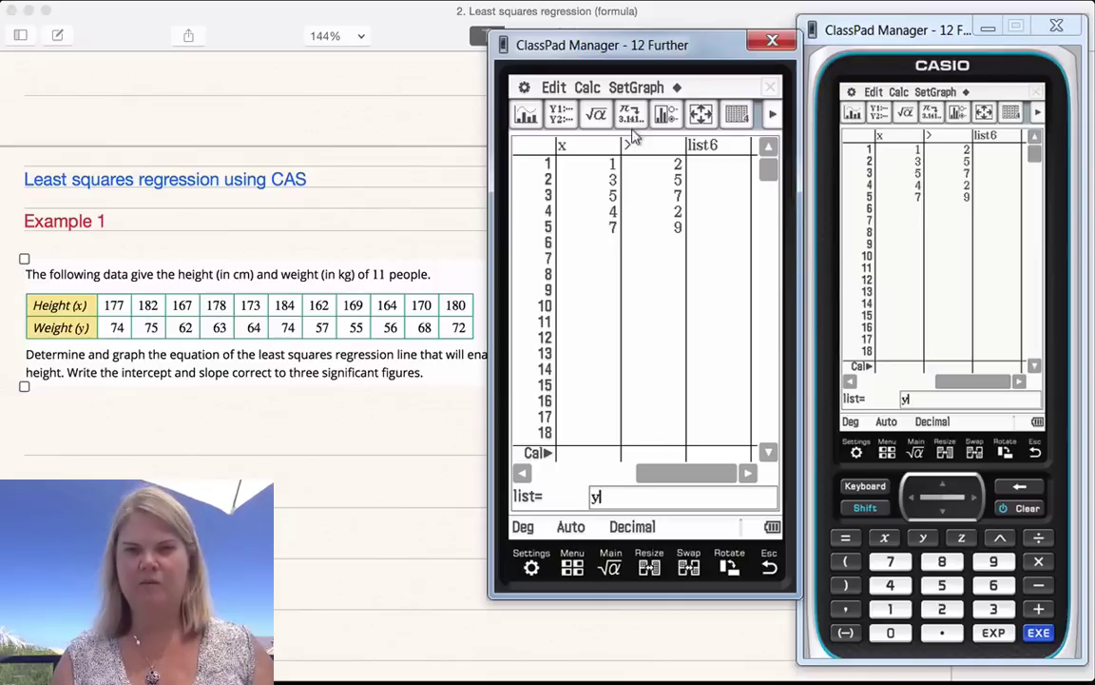
pyautogui.press('Down')
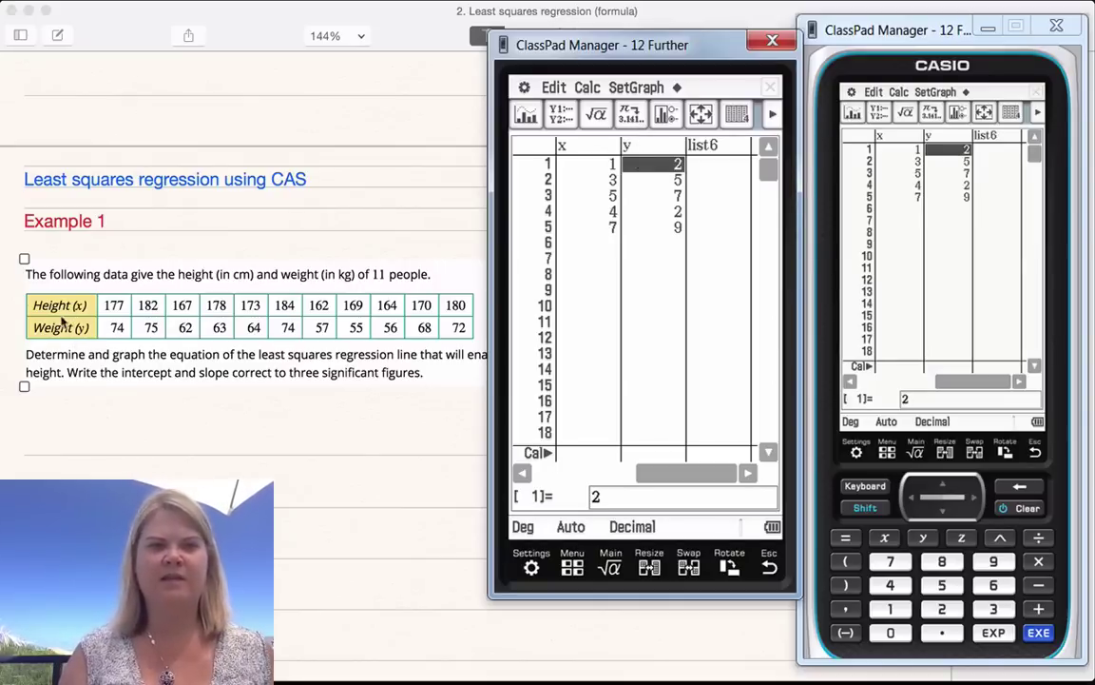
pyautogui.click(587, 164)
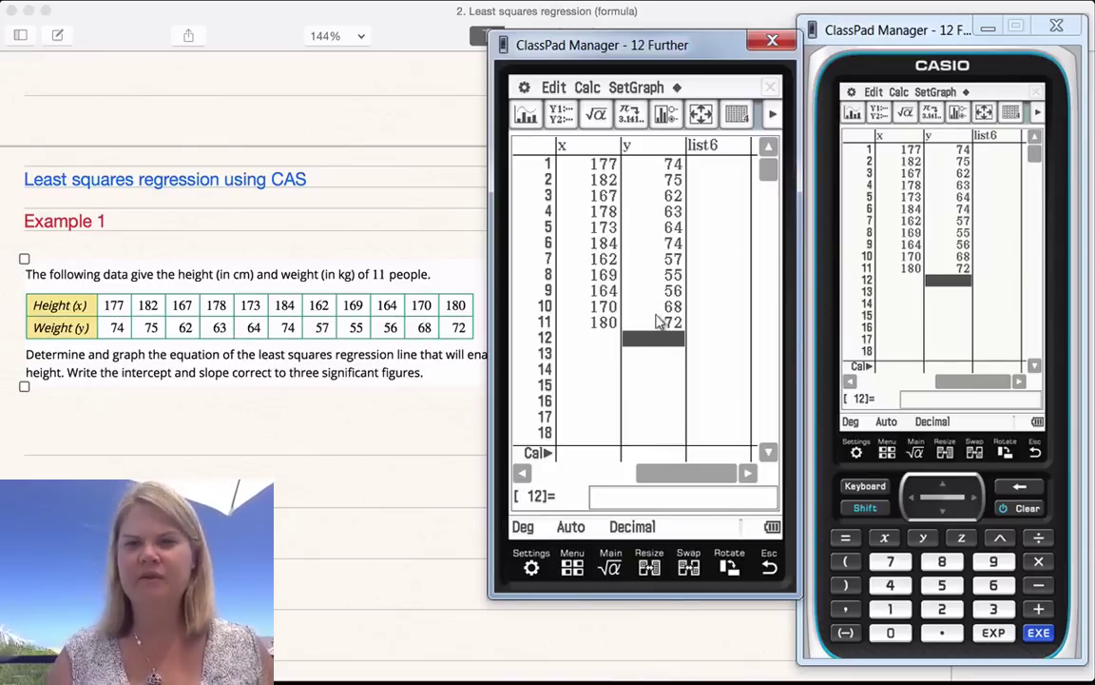
# Step: Set StatGraph 1 to a Scatter plot with XList main\x and YList main\y
pyautogui.click(679, 211)
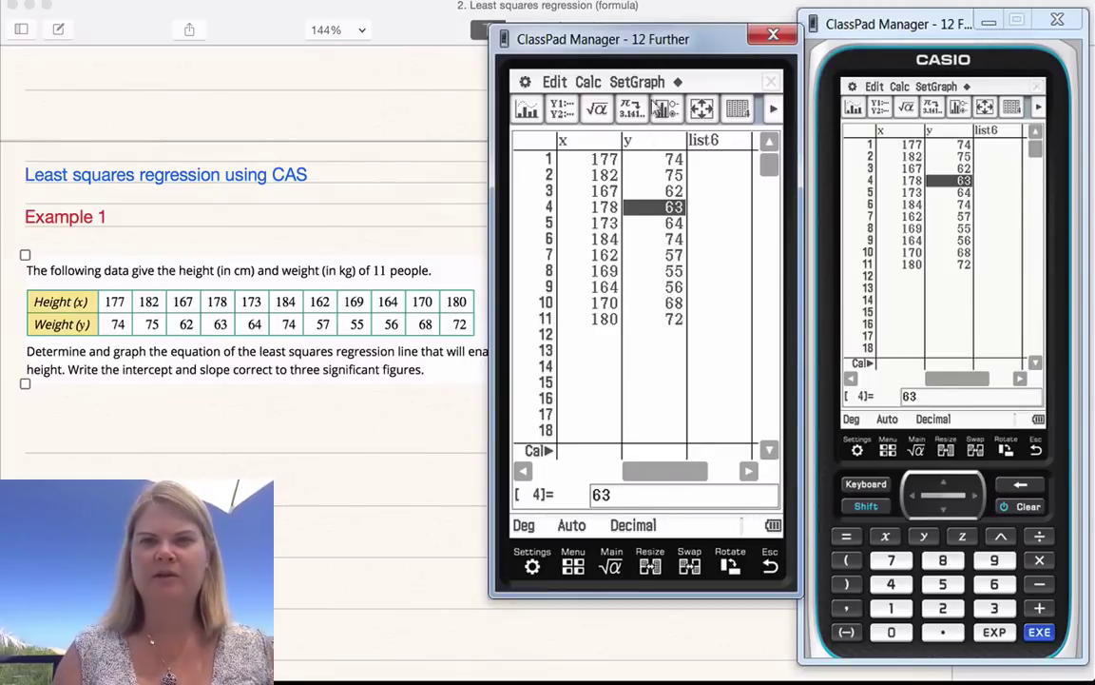
pyautogui.click(656, 111)
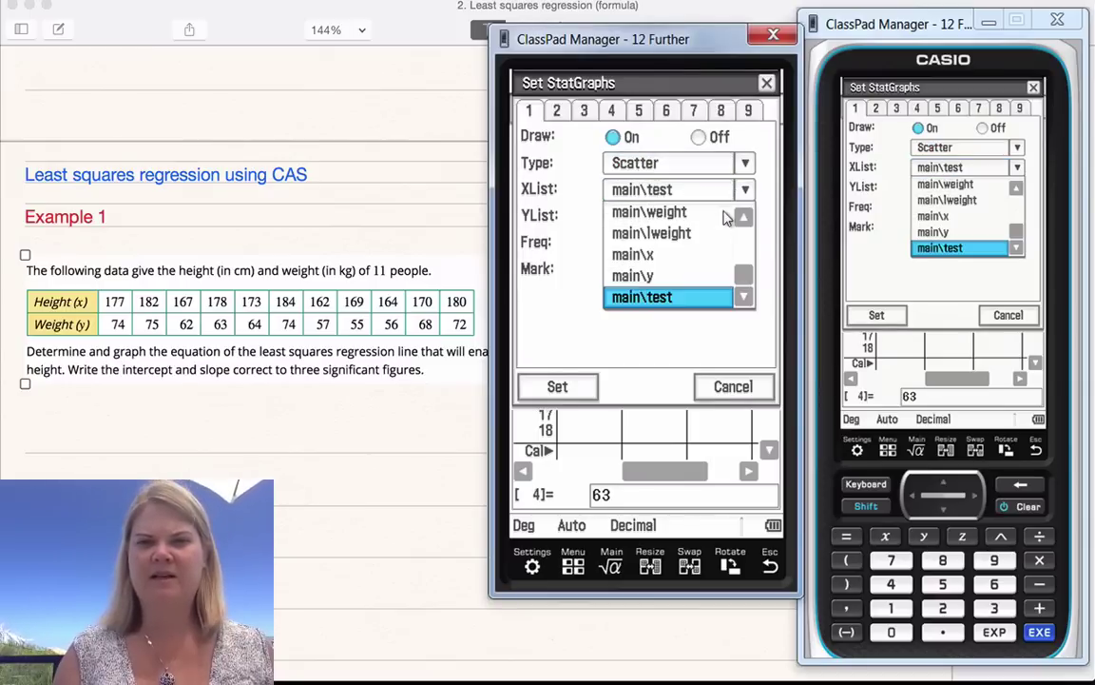
pyautogui.click(670, 187)
pyautogui.click(639, 255)
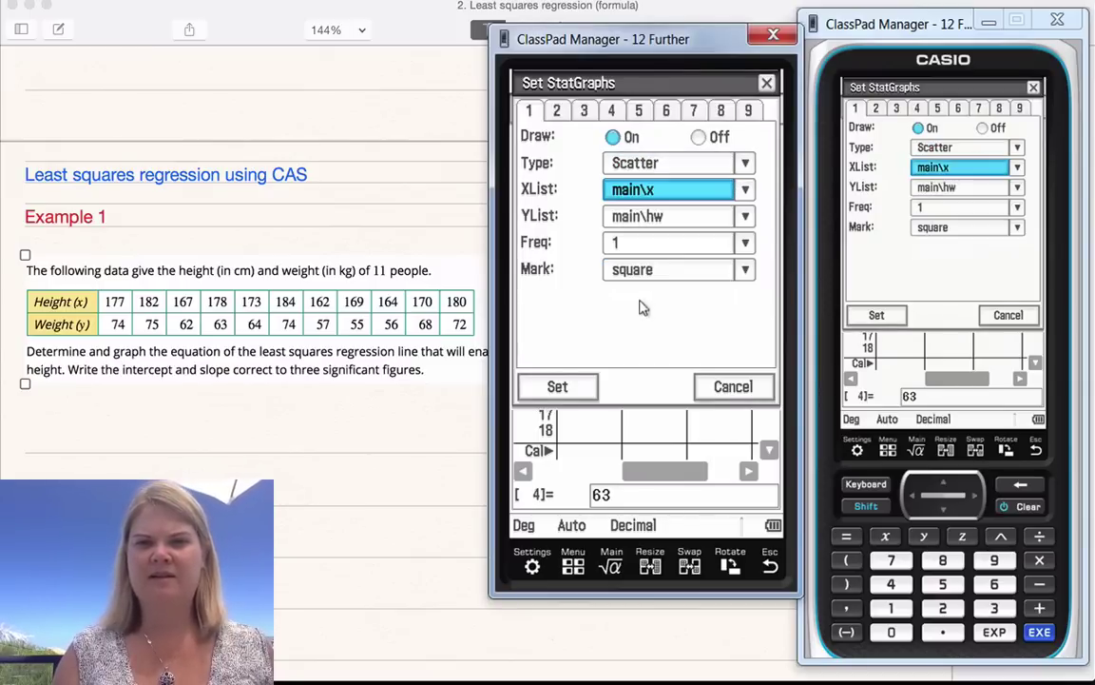
pyautogui.click(654, 215)
pyautogui.click(665, 215)
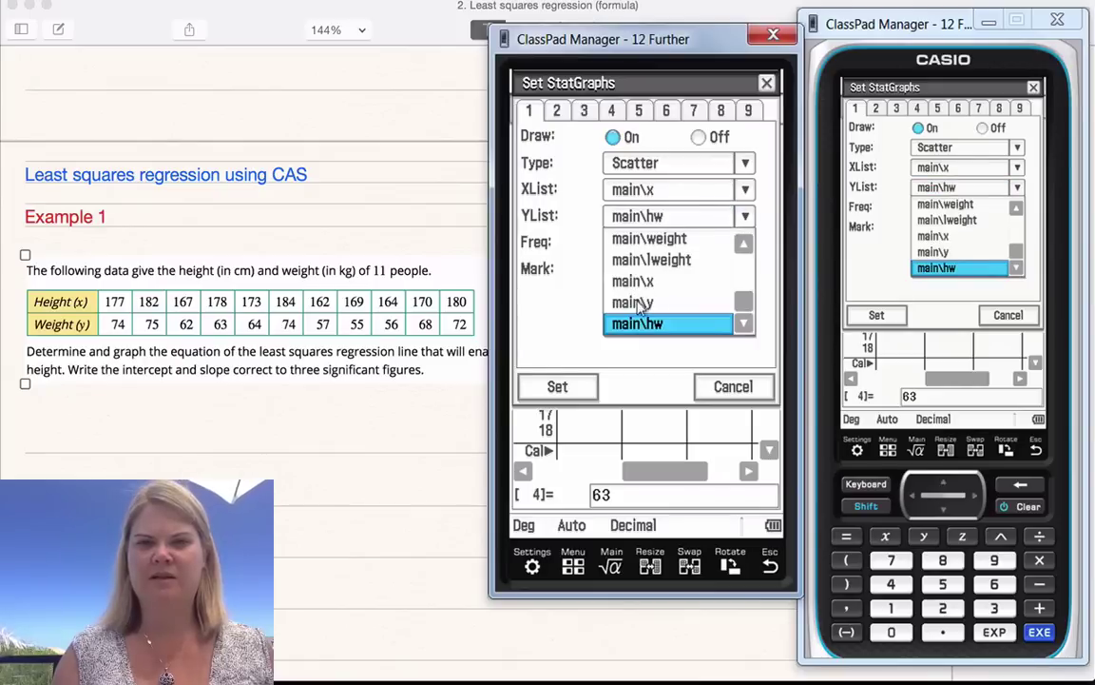
pyautogui.click(635, 303)
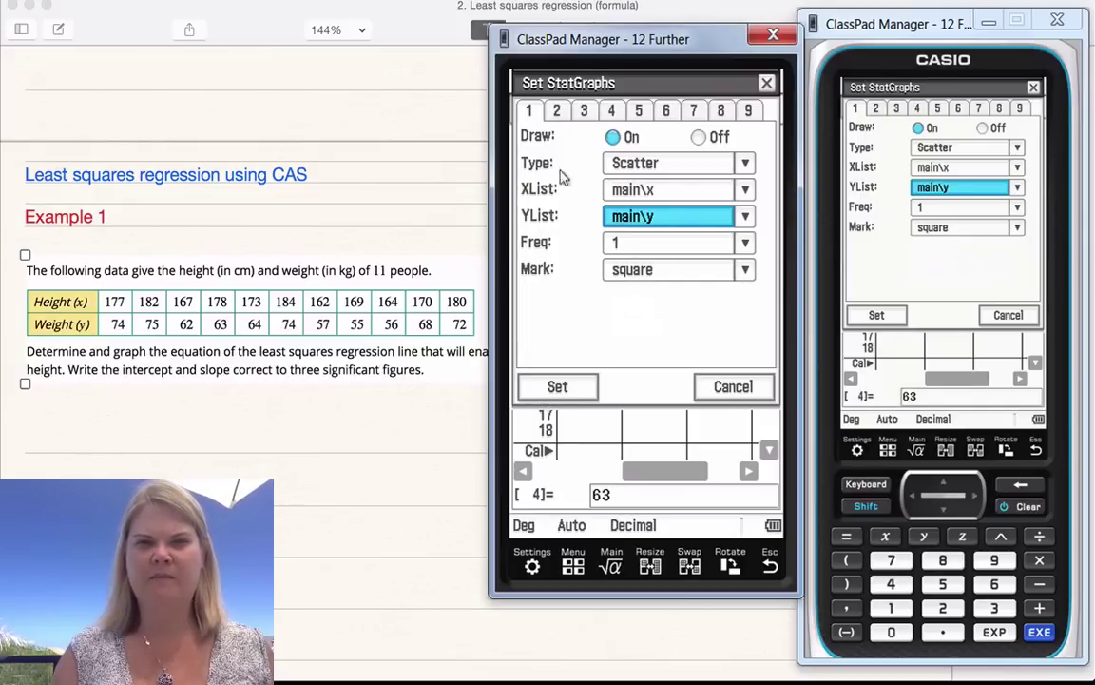
pyautogui.click(549, 388)
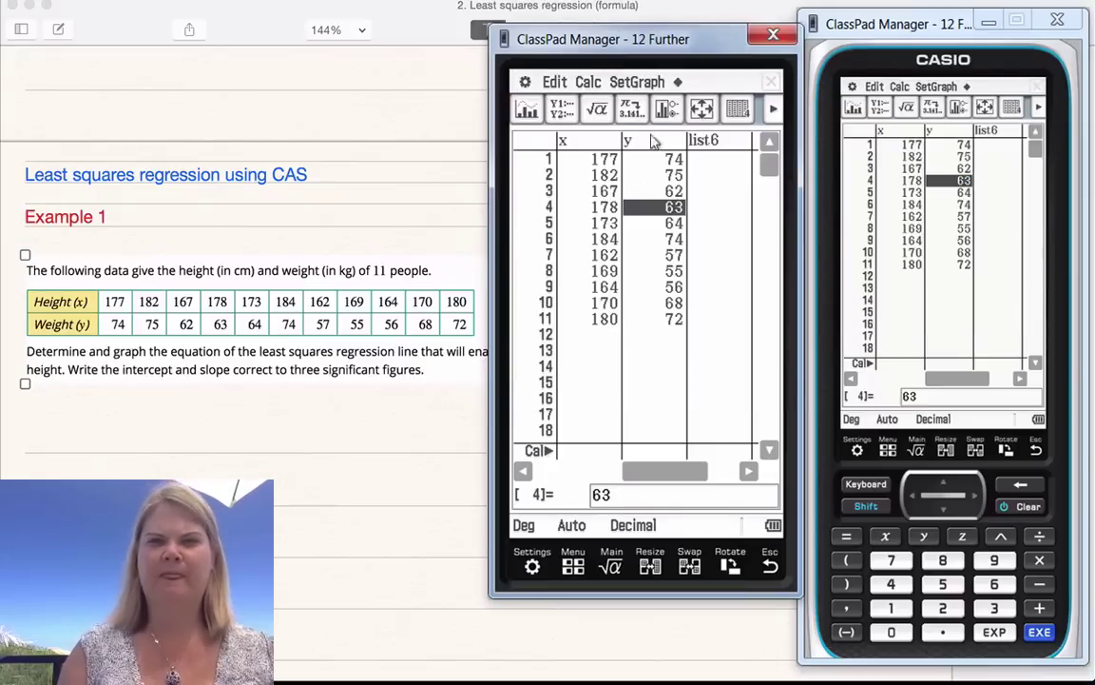
pyautogui.click(524, 109)
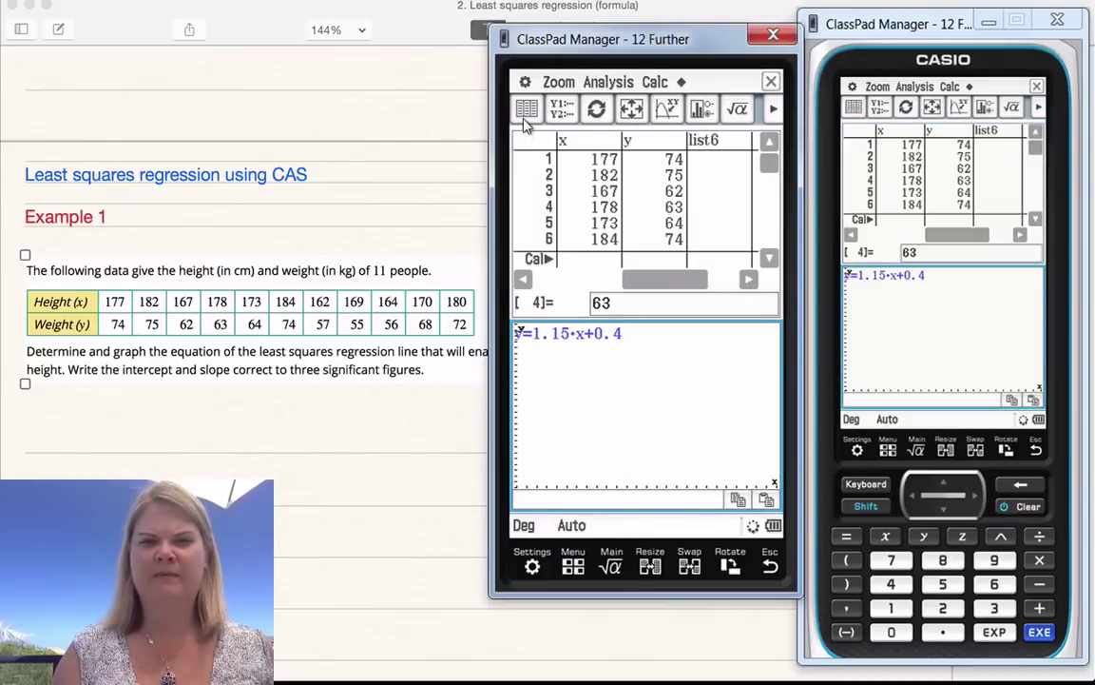
# Step: Draw the scatter plot of the 11 height–weight points below the lists
pyautogui.click(522, 112)
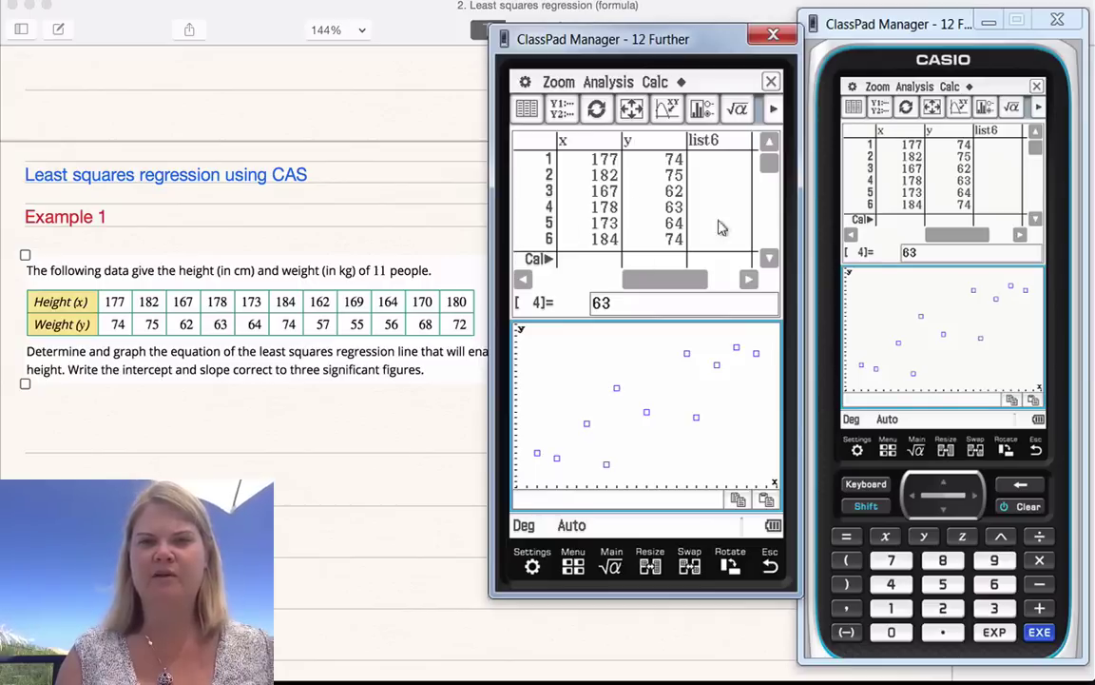
# Step: Choose a Linear Reg calculation using main\x as XList and main\y as YList
pyautogui.click(650, 83)
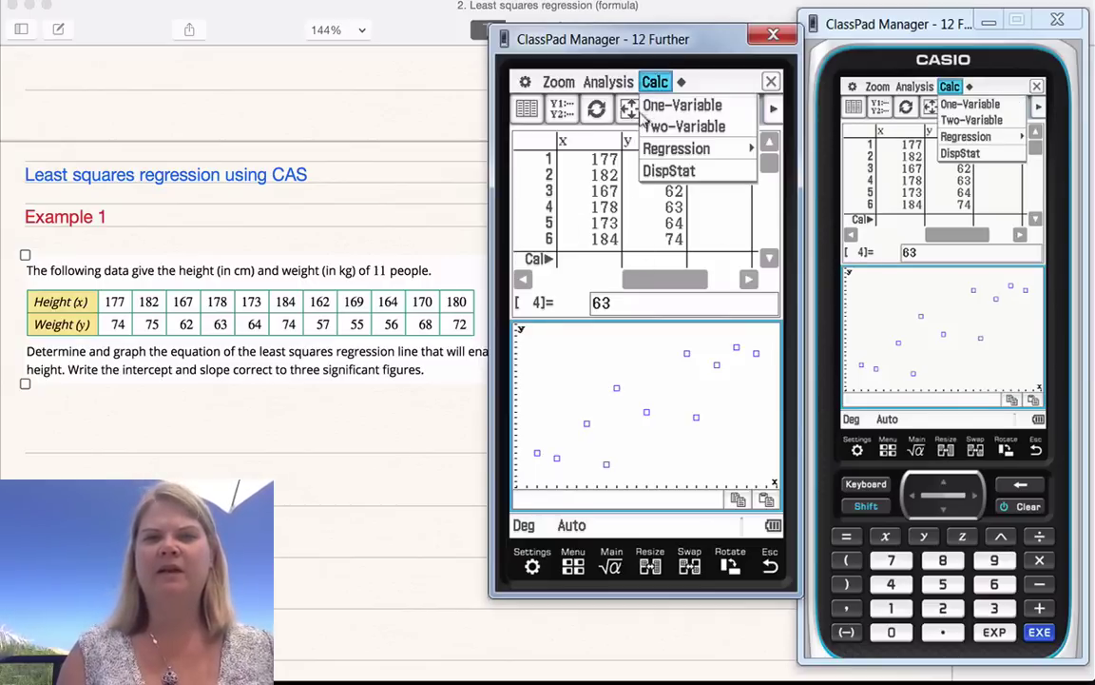
pyautogui.click(676, 149)
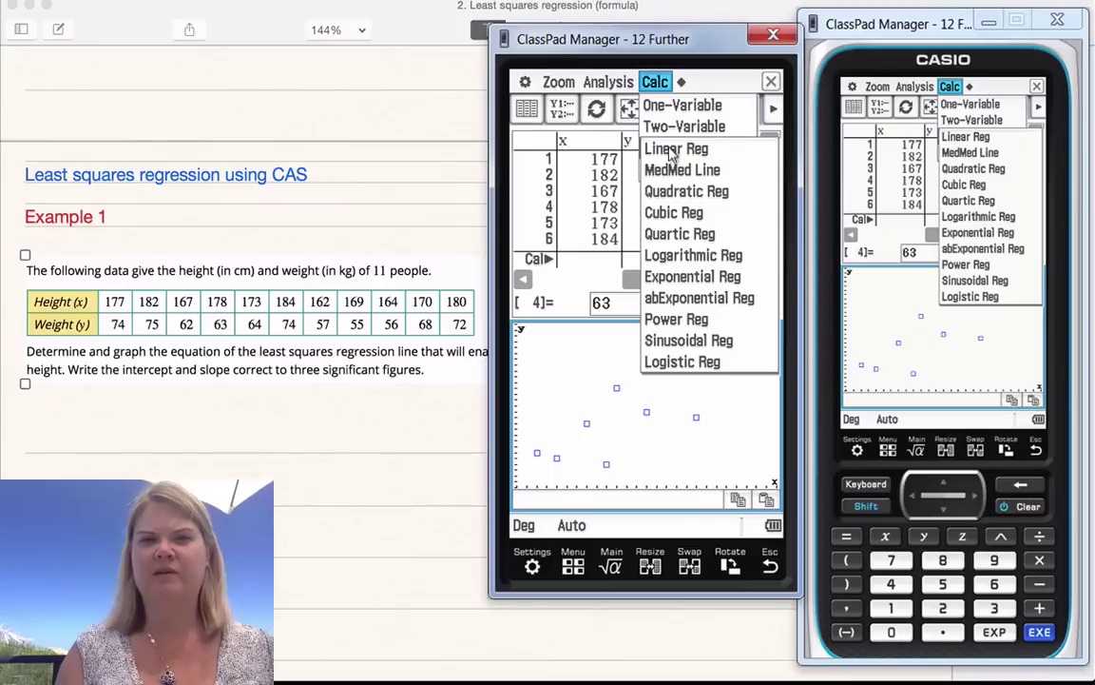
pyautogui.click(677, 150)
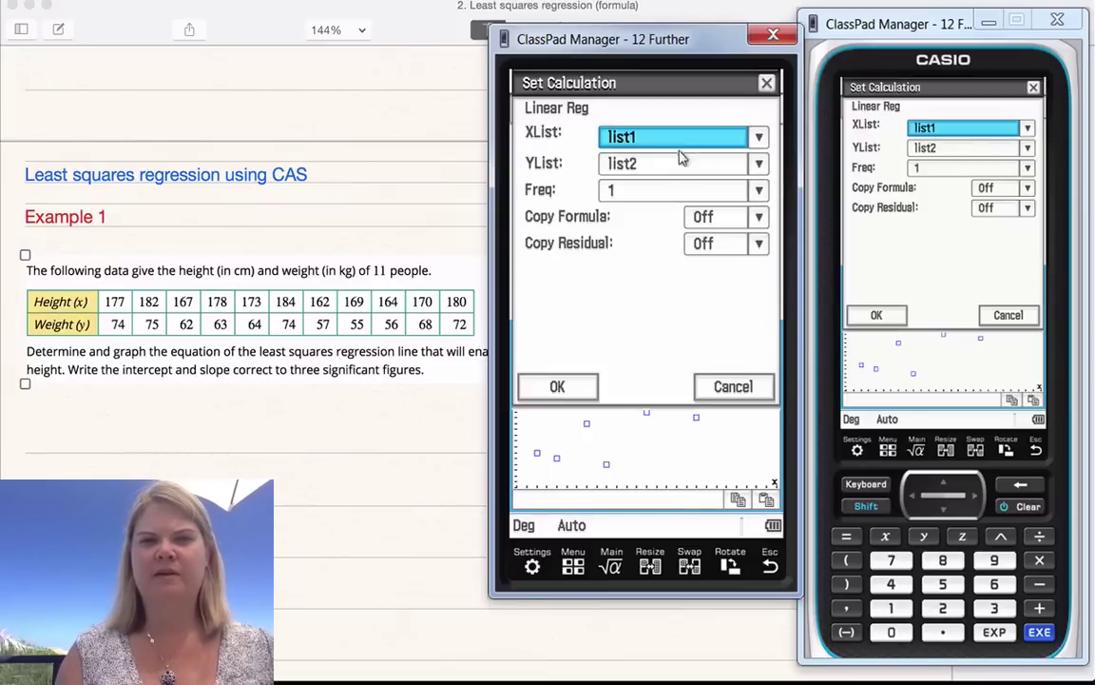
pyautogui.click(758, 137)
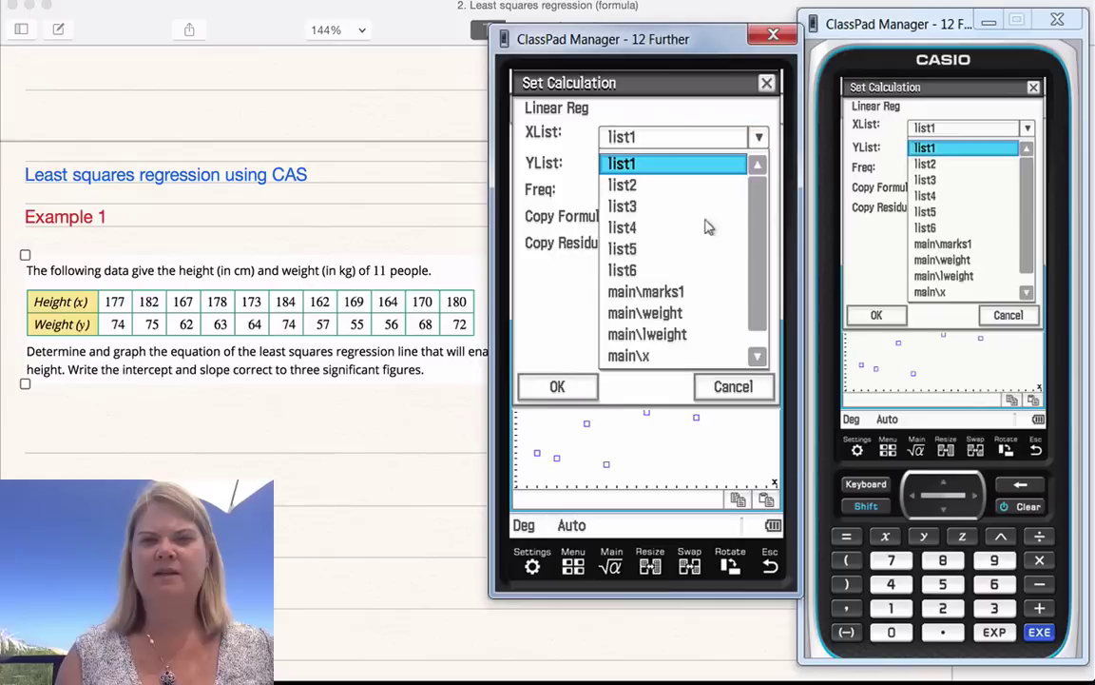
pyautogui.click(630, 356)
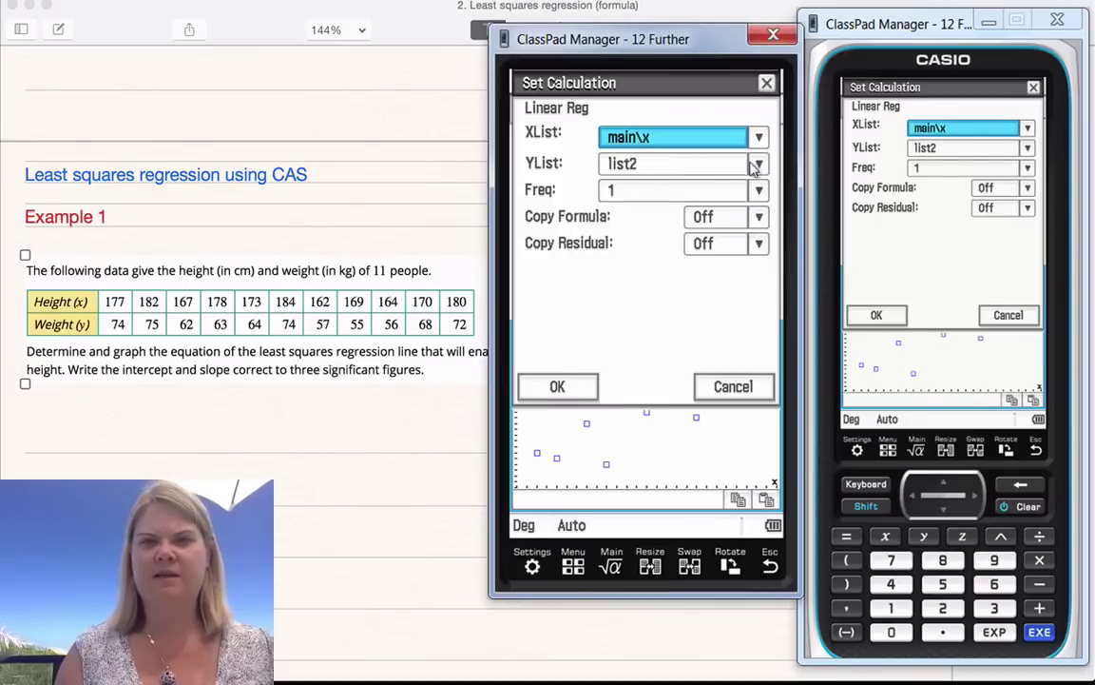
pyautogui.click(677, 158)
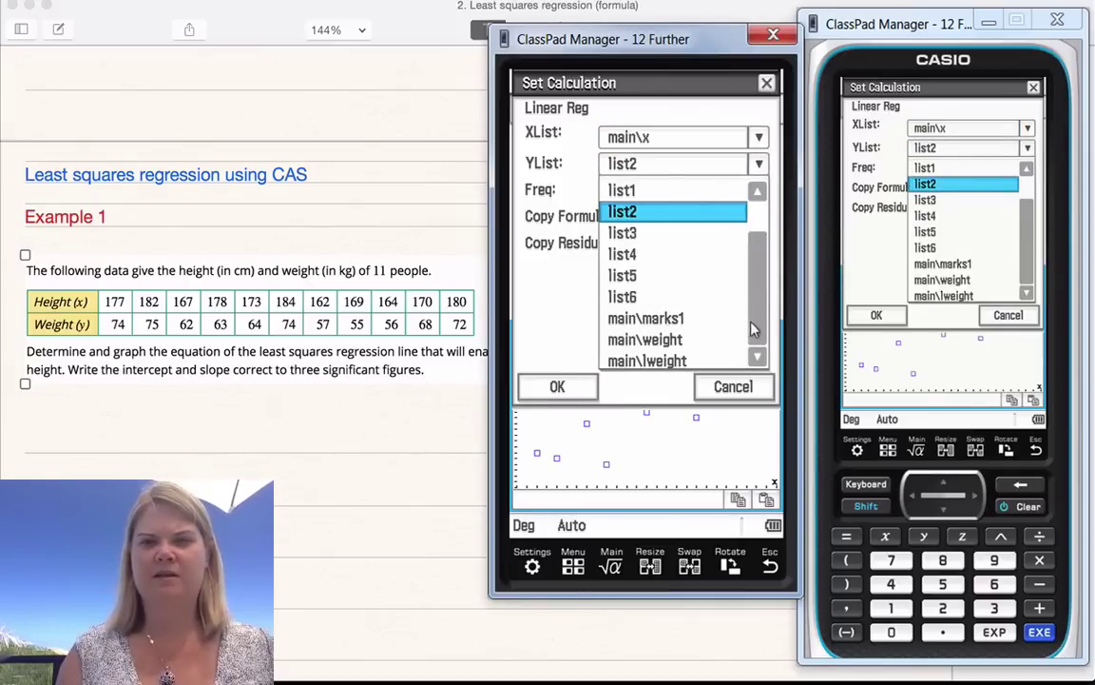
pyautogui.scroll(-2, 714, 330)
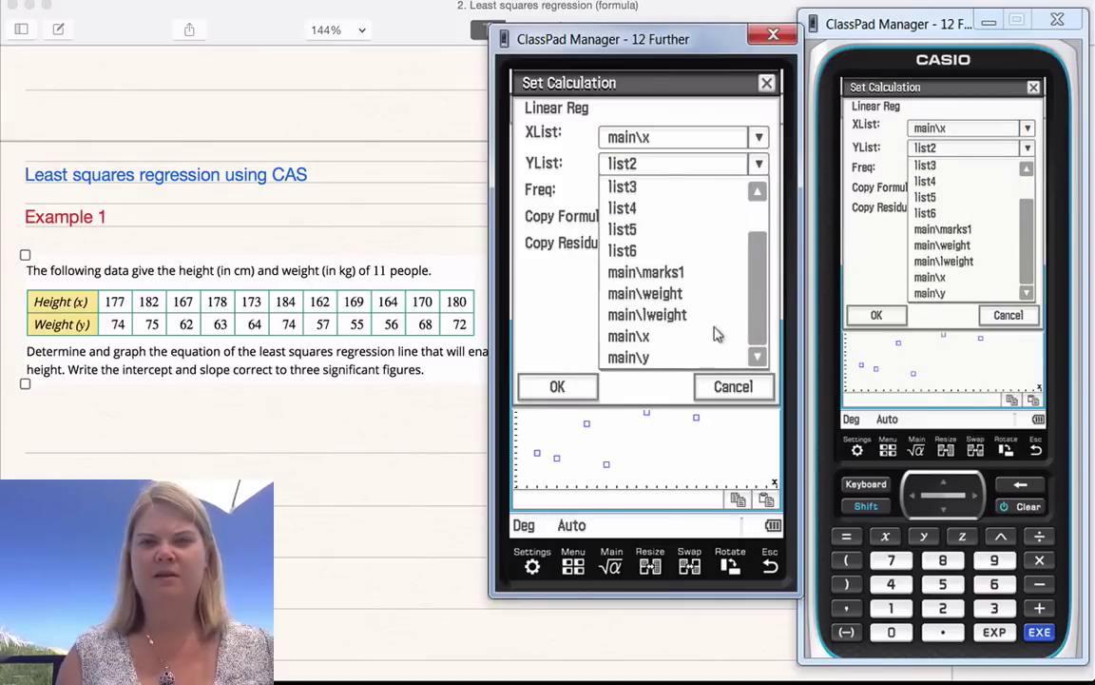
pyautogui.click(629, 357)
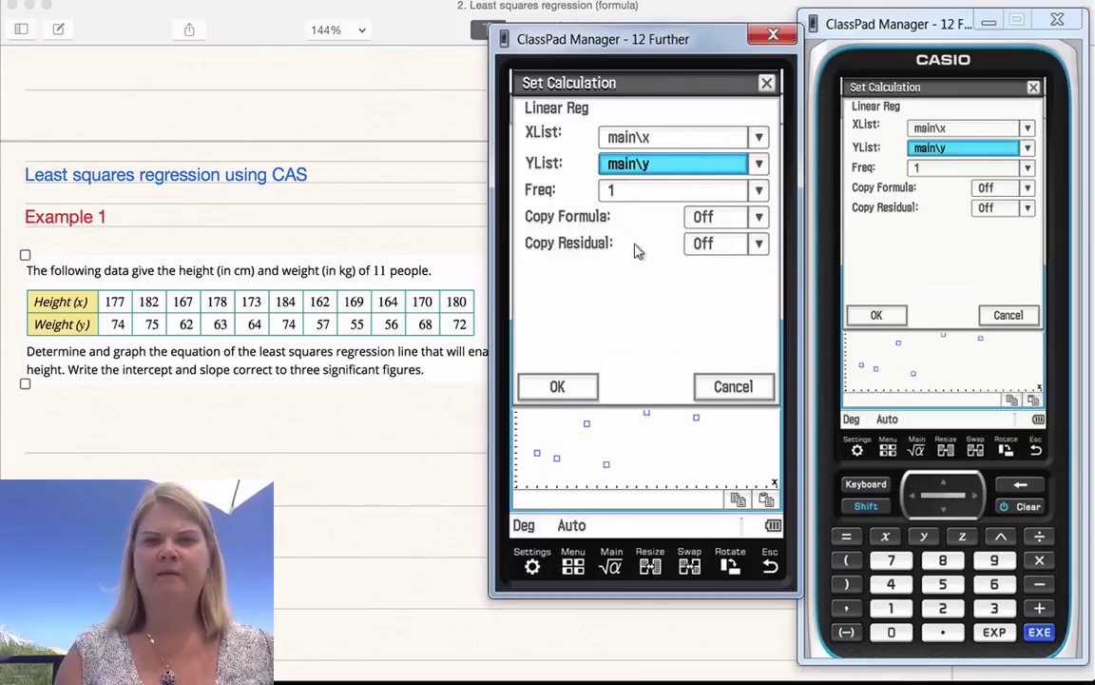
# Step: Set Copy Formula to y1 and keep Copy Residual at Off
pyautogui.click(748, 243)
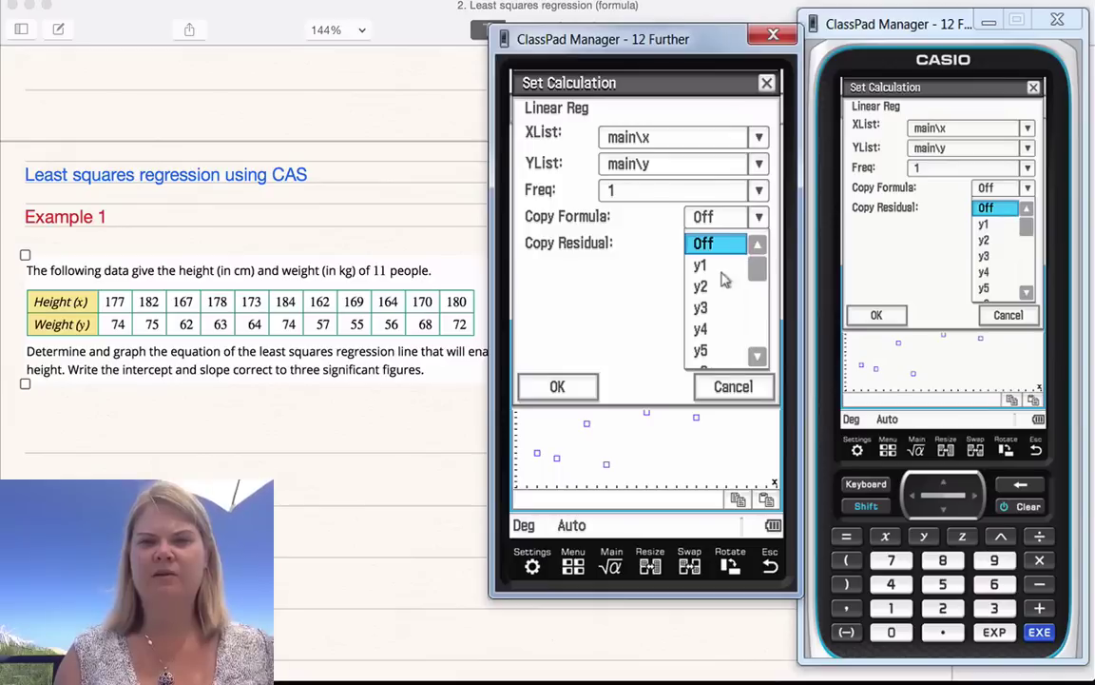
pyautogui.moveTo(756, 271)
pyautogui.mouseDown()
pyautogui.moveTo(749, 293)
pyautogui.moveTo(756, 269)
pyautogui.mouseUp()
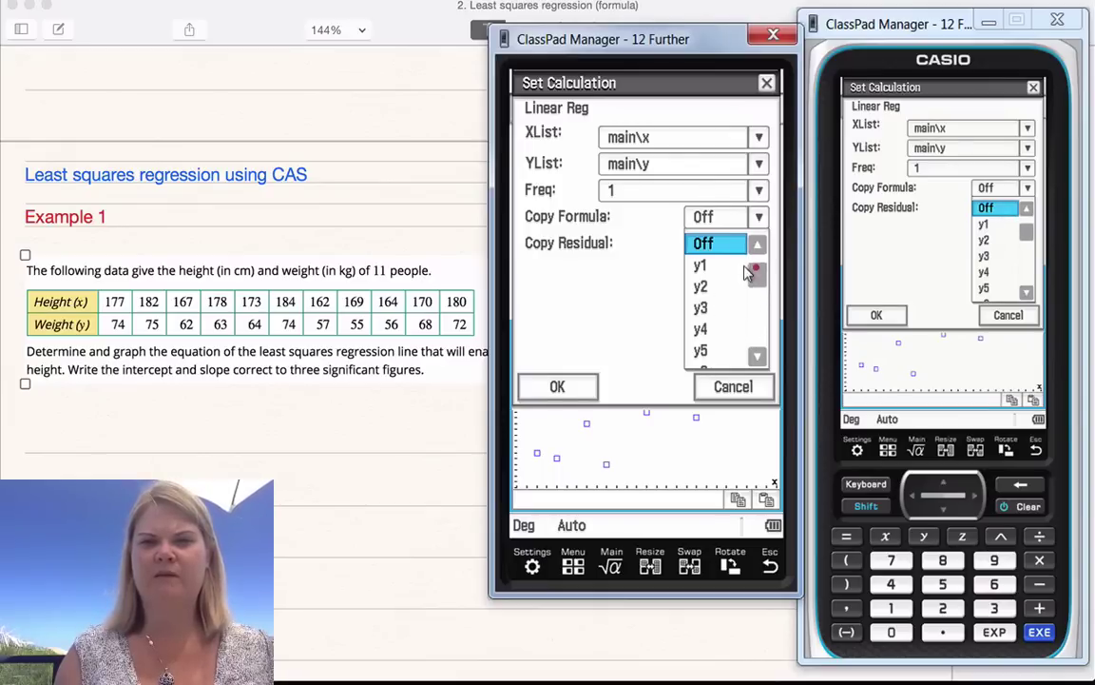
pyautogui.click(697, 267)
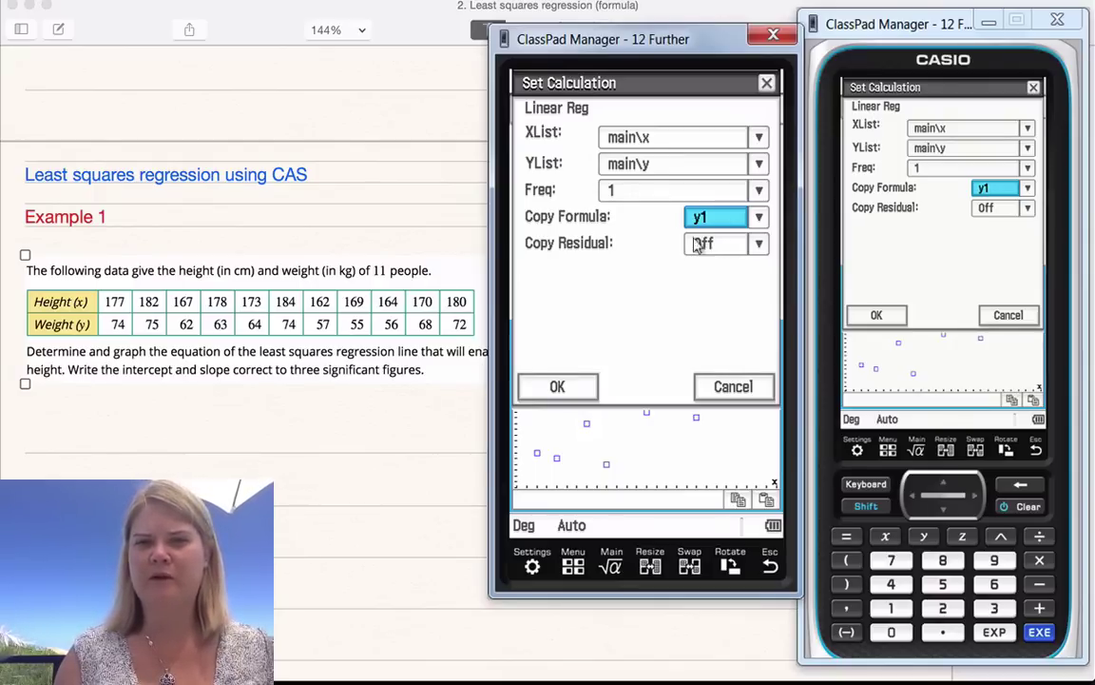
pyautogui.click(747, 246)
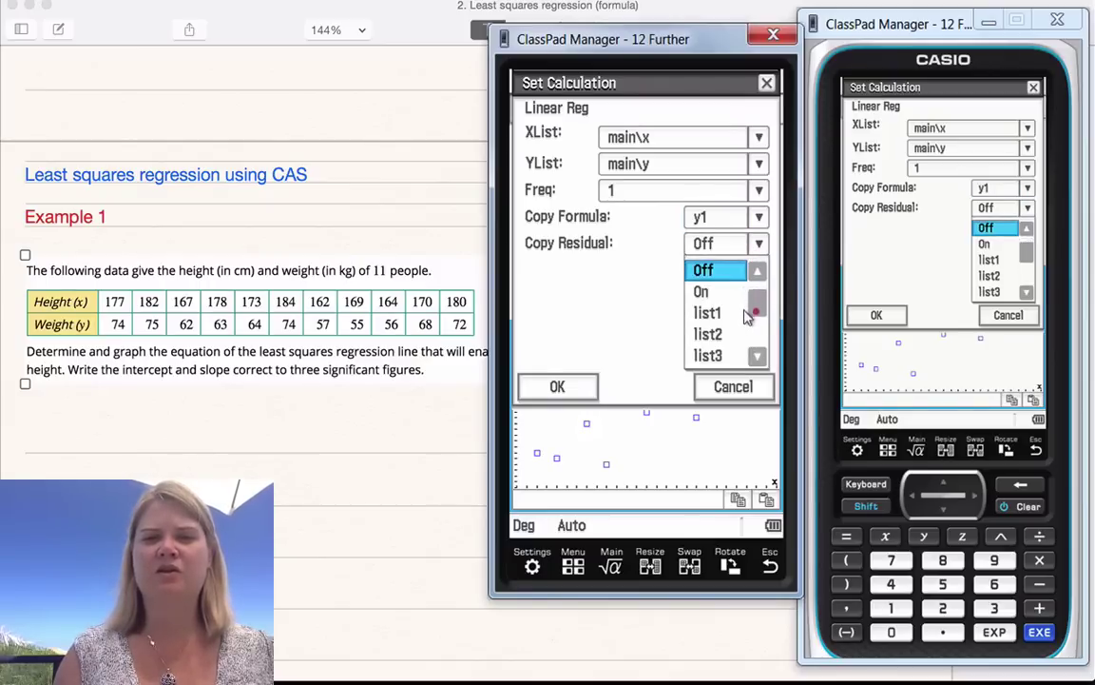
pyautogui.scroll(-2, 748, 318)
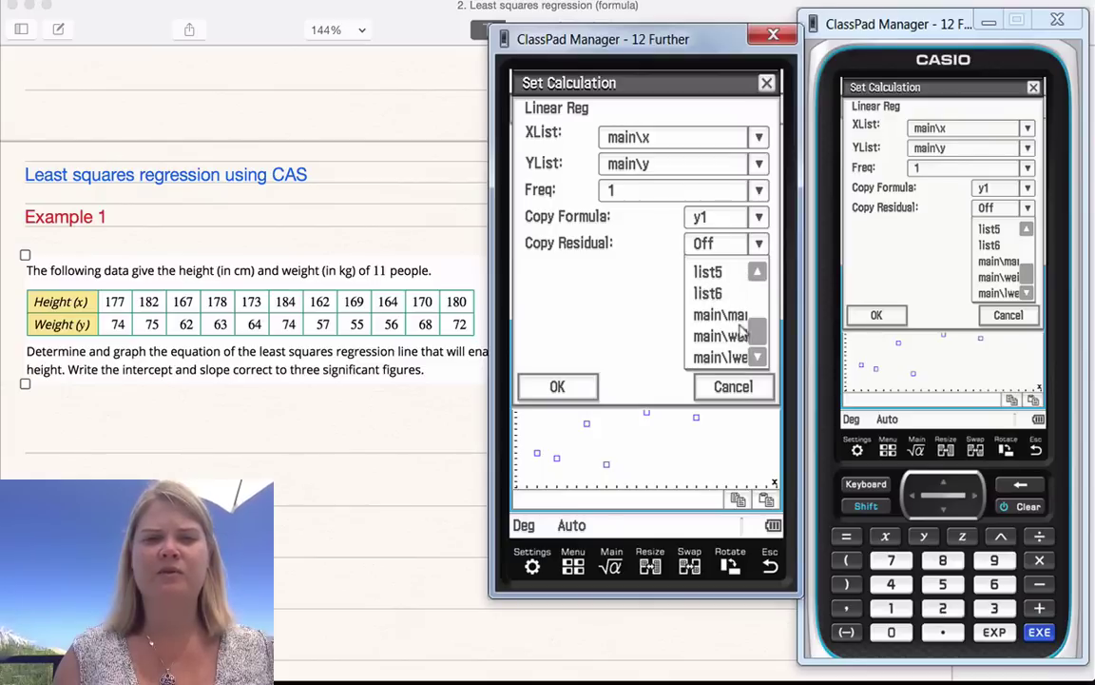
pyautogui.scroll(2, 742, 285)
pyautogui.click(731, 270)
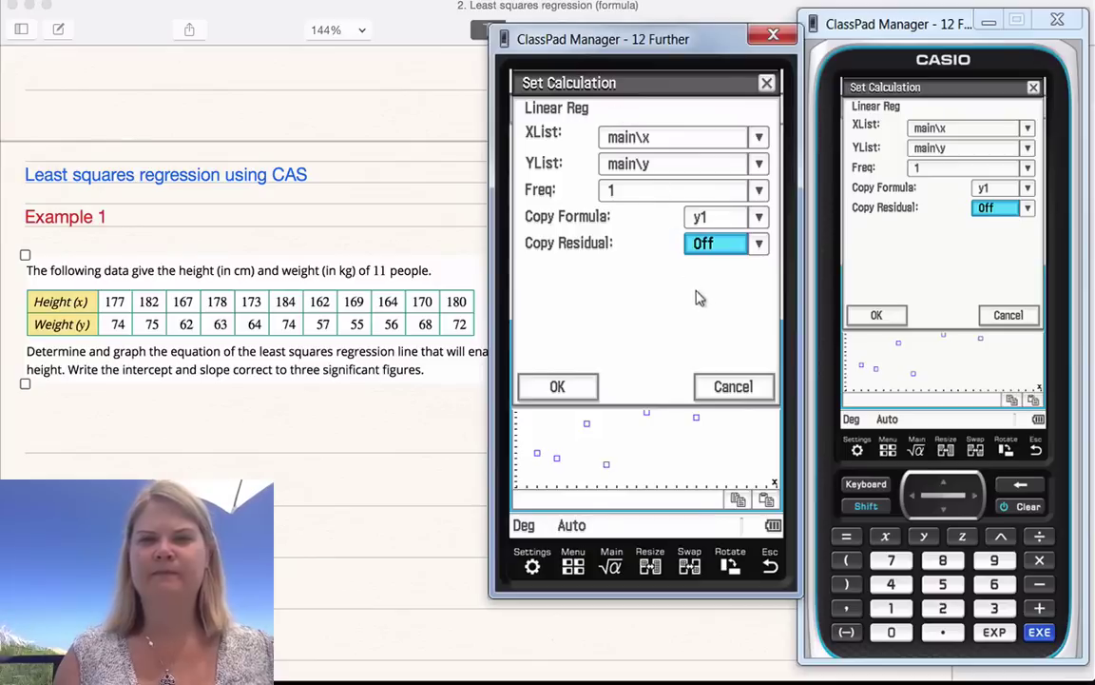
# Step: Run the linear regression, showing a = 0.86729, b = −84.82316, r = 0.850169, r² = 0.7227873
pyautogui.click(558, 388)
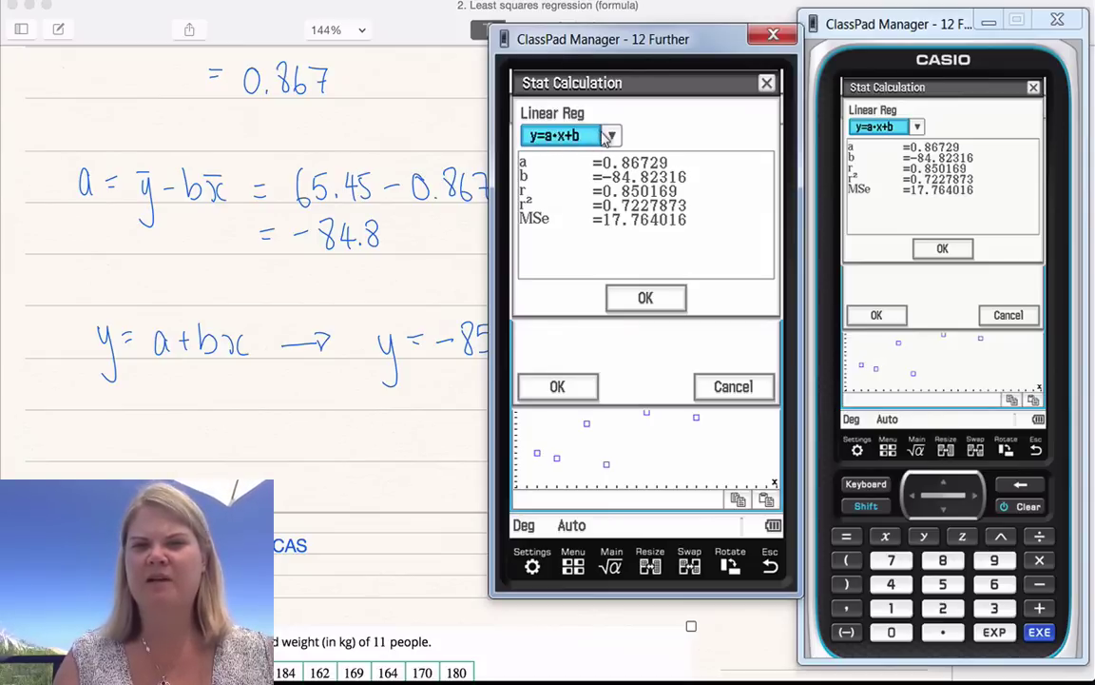
pyautogui.click(561, 135)
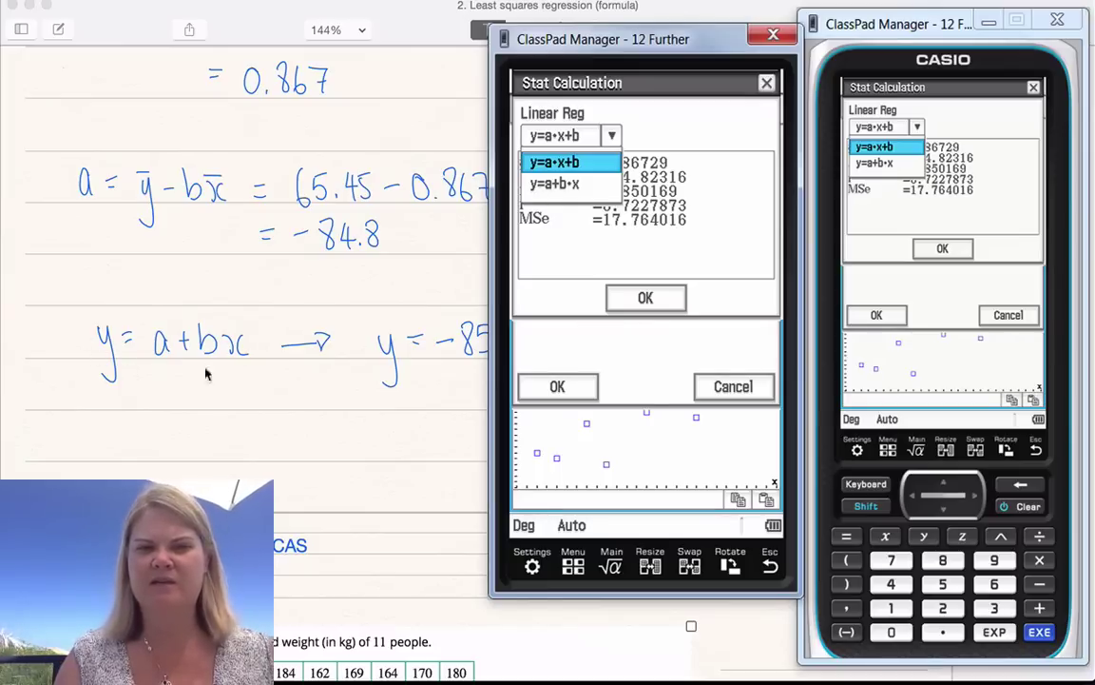
# Step: Switch the results to y=a+b·x form, giving a = −84.82316 and b = 0.86729
pyautogui.click(559, 183)
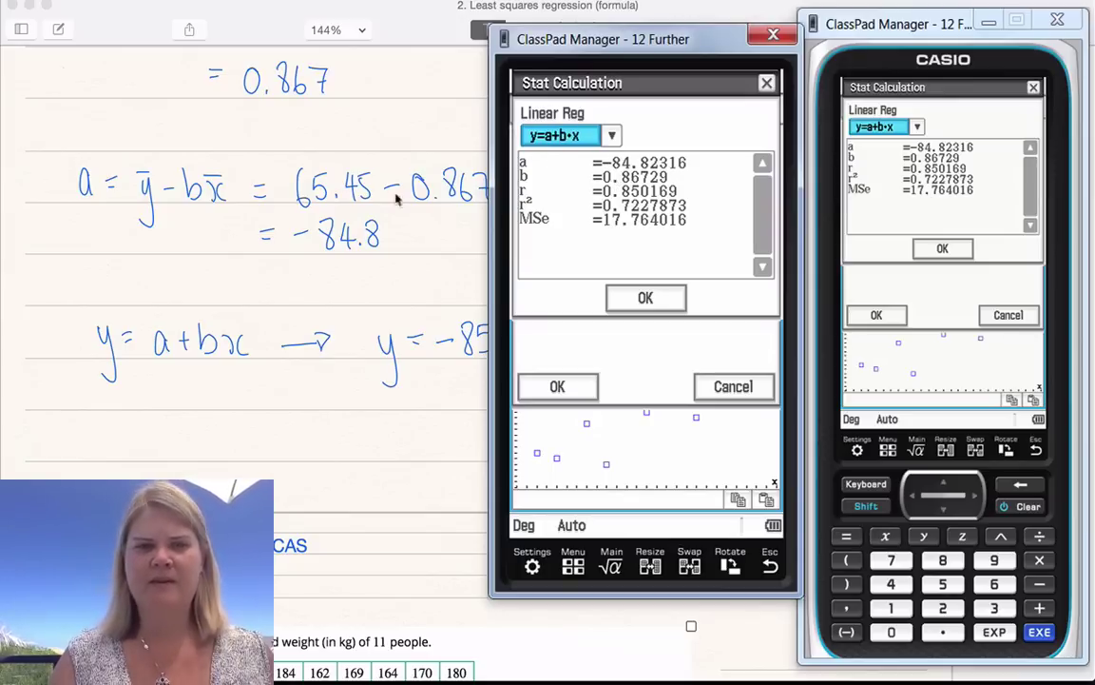
pyautogui.scroll(3, 374, 284)
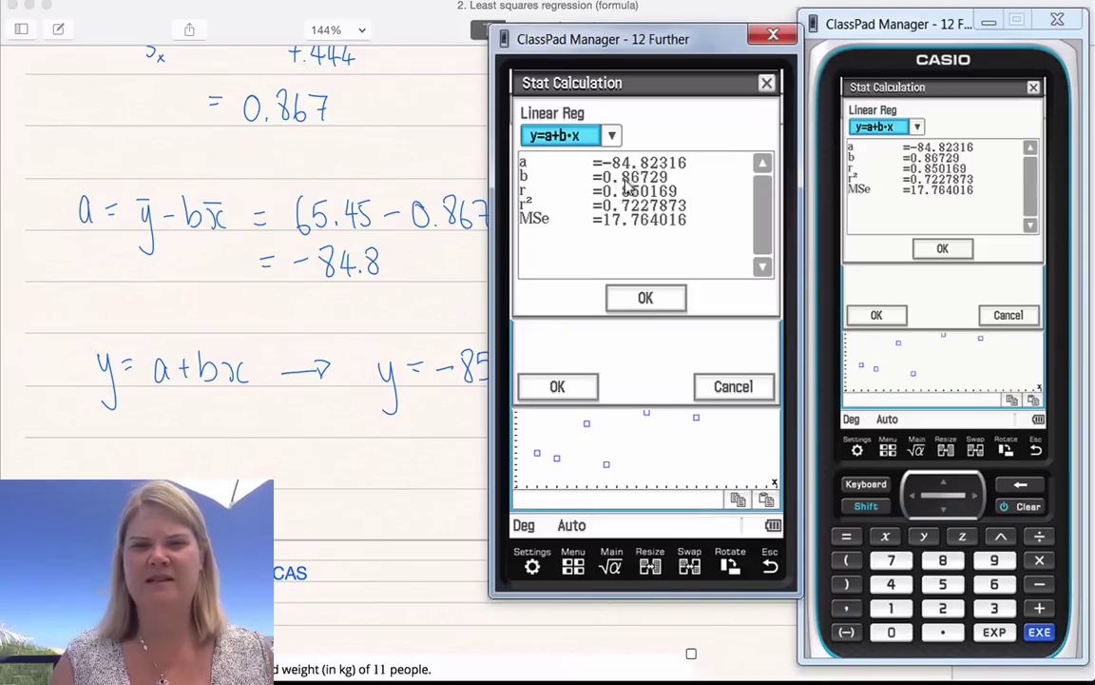
pyautogui.scroll(-5, 418, 318)
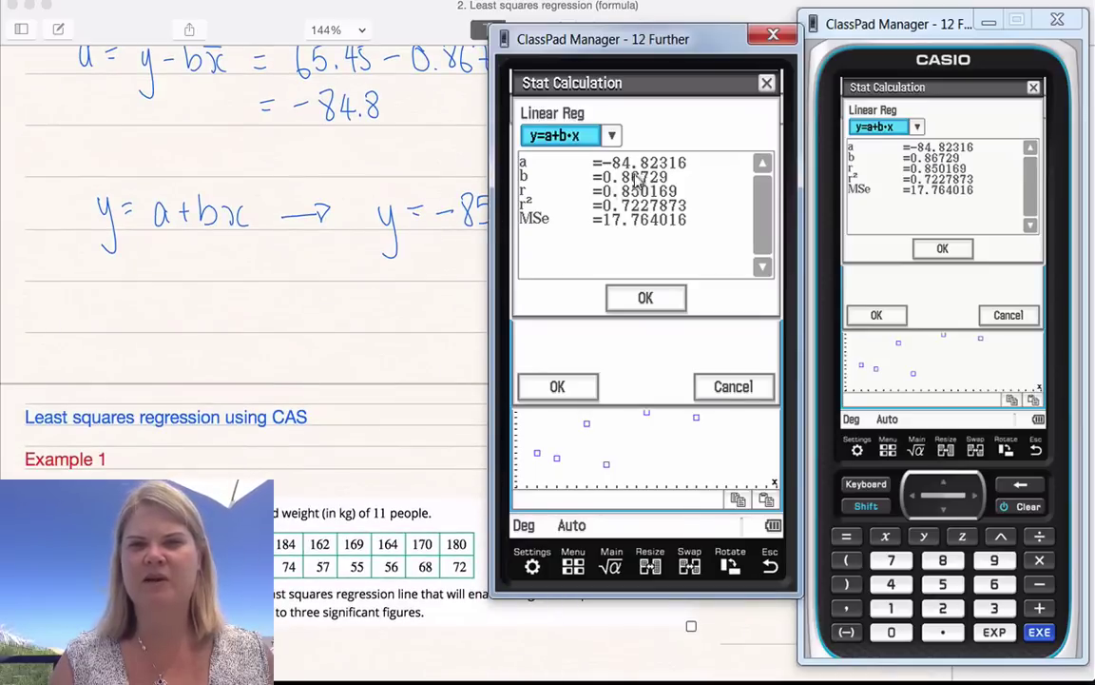
pyautogui.click(643, 301)
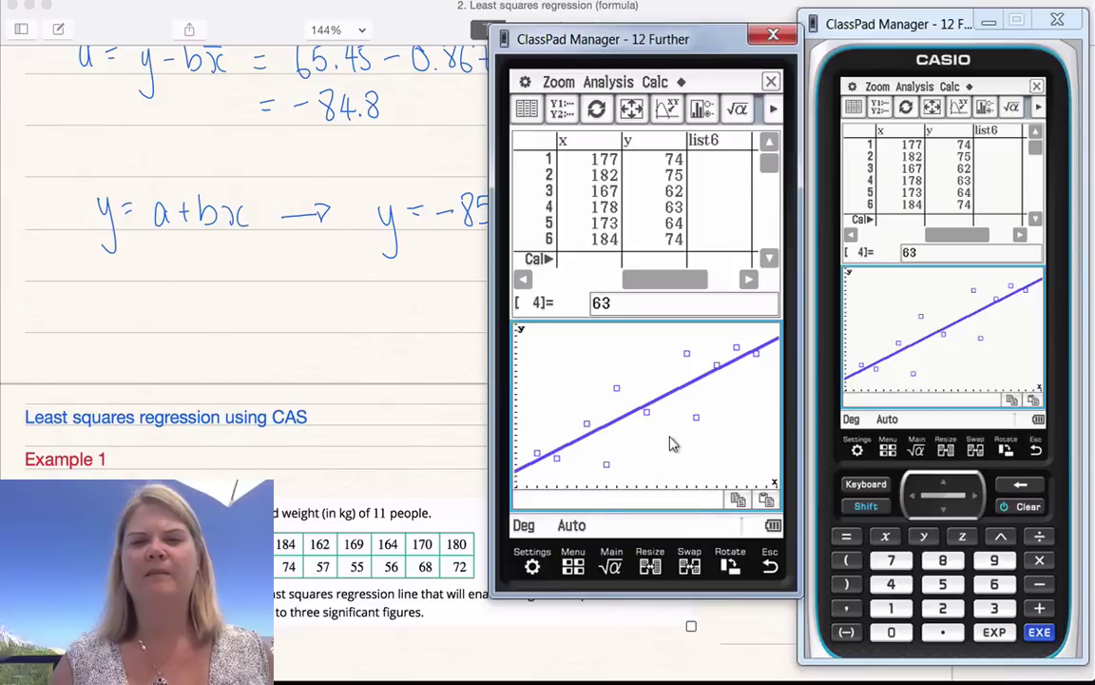
# Step: Leave Statistics for the main menu and launch the Graph&Table application
pyautogui.click(571, 565)
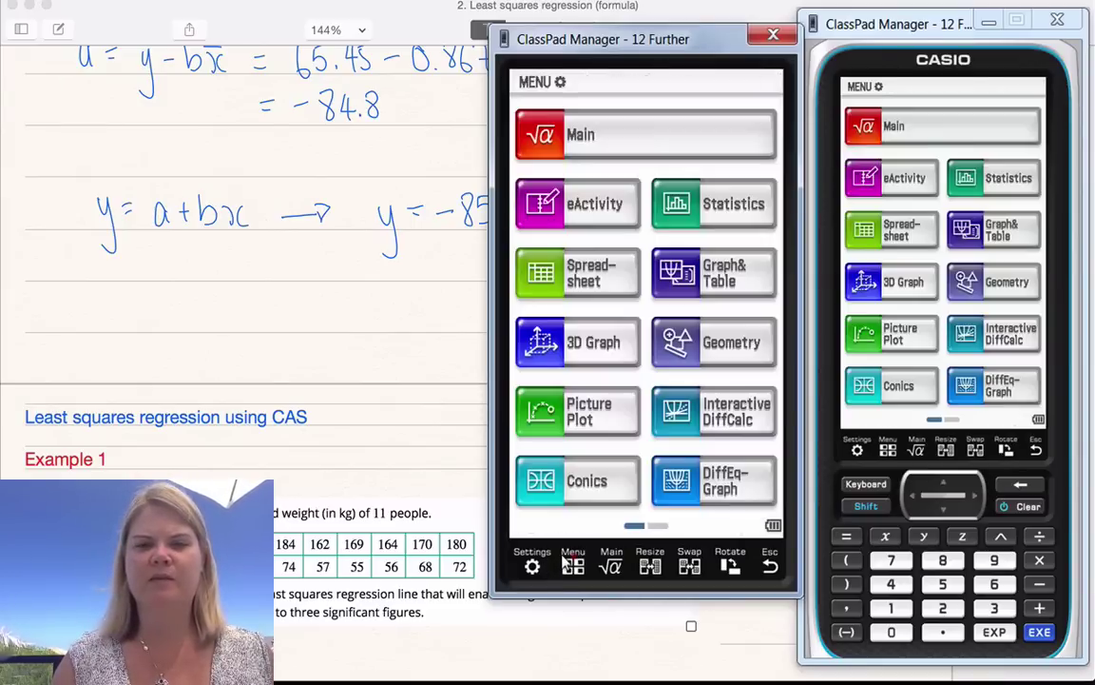
pyautogui.click(706, 300)
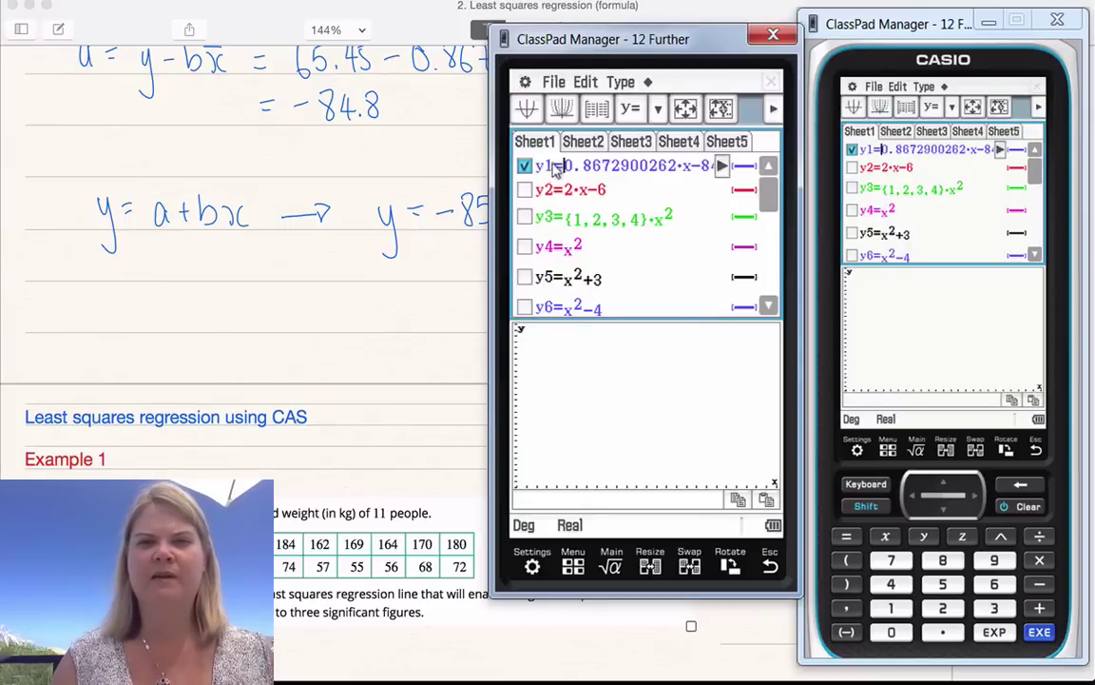
# Step: Scroll through y1 to read the full equation 0.8672900262·x − 84.82316273
pyautogui.click(719, 167)
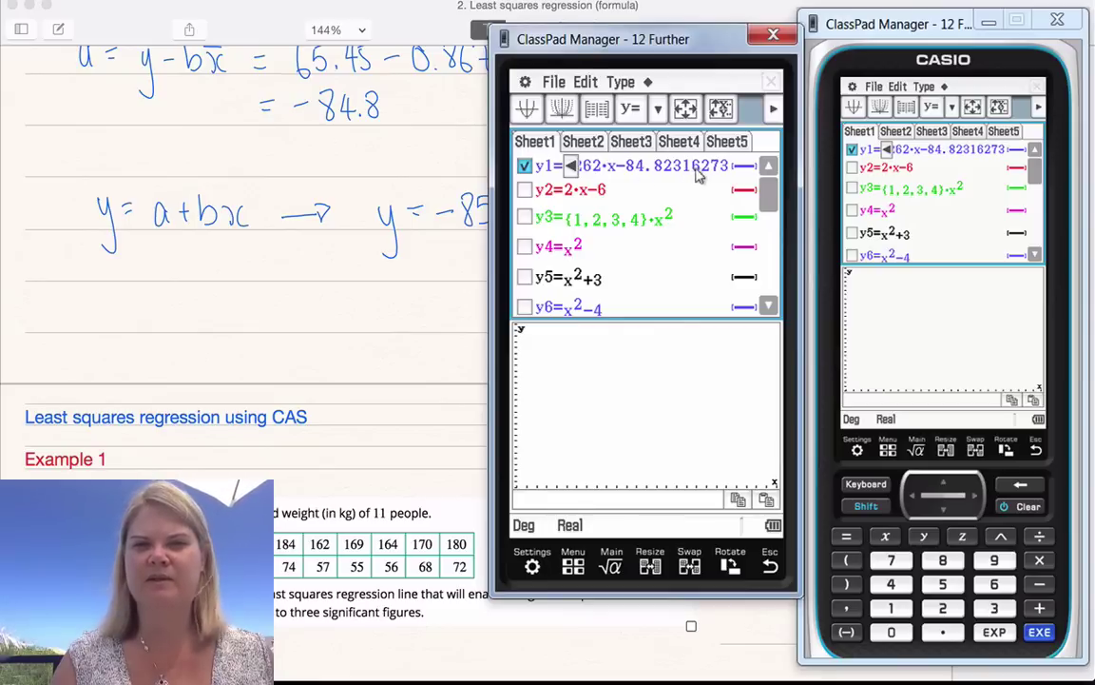
pyautogui.click(572, 167)
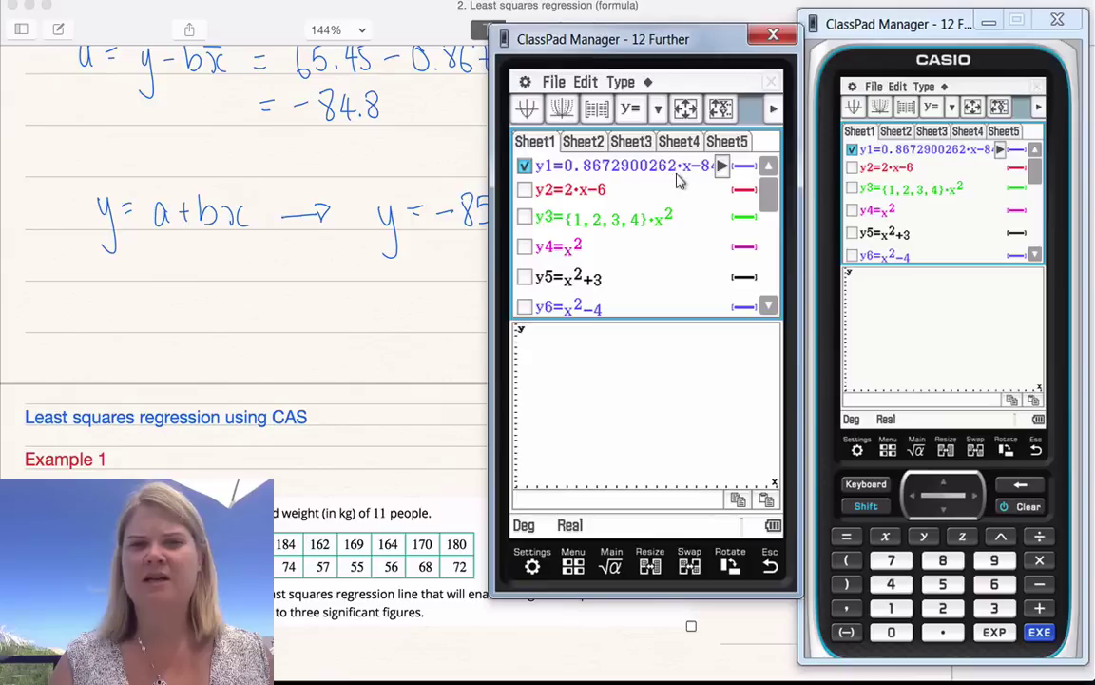
pyautogui.click(708, 167)
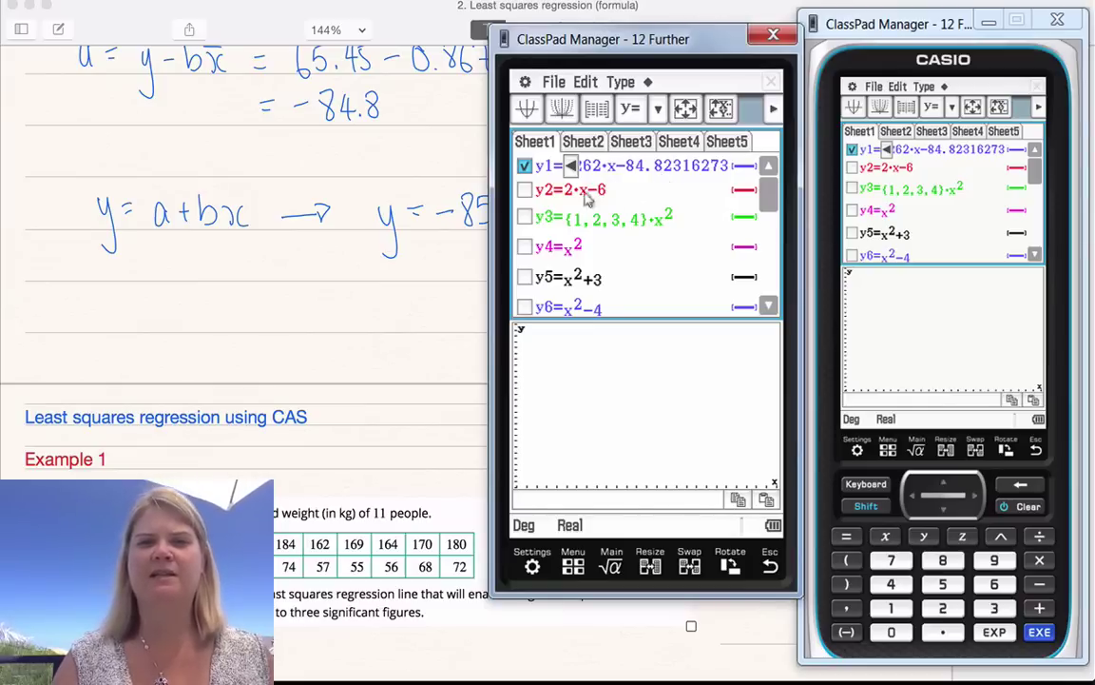
pyautogui.press('Home')
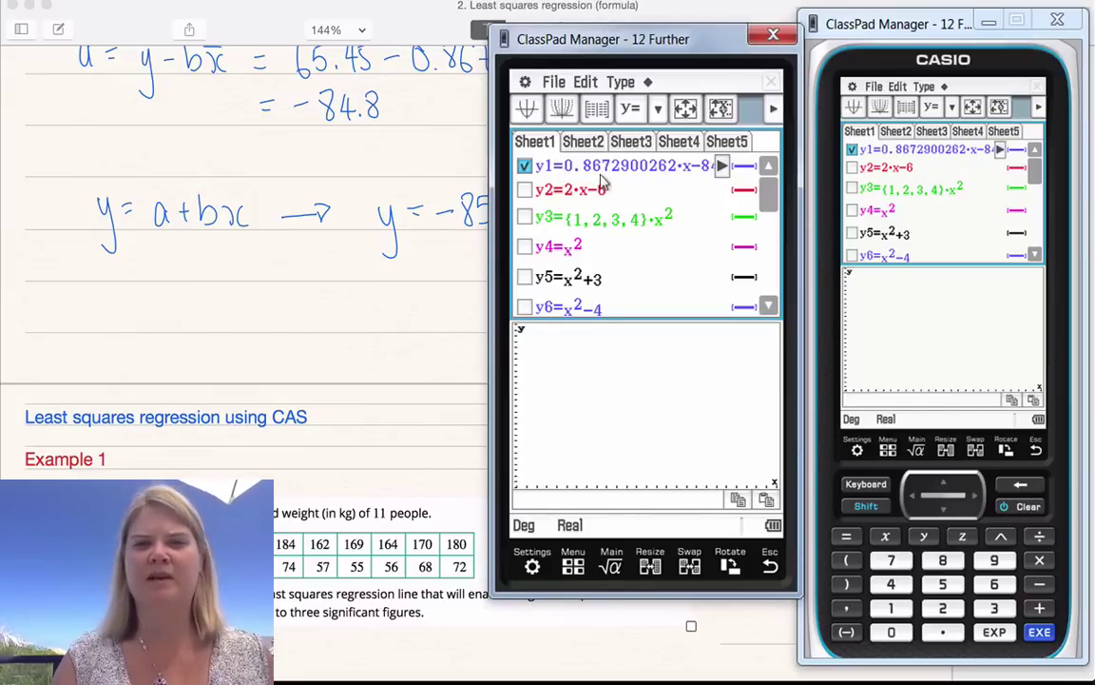